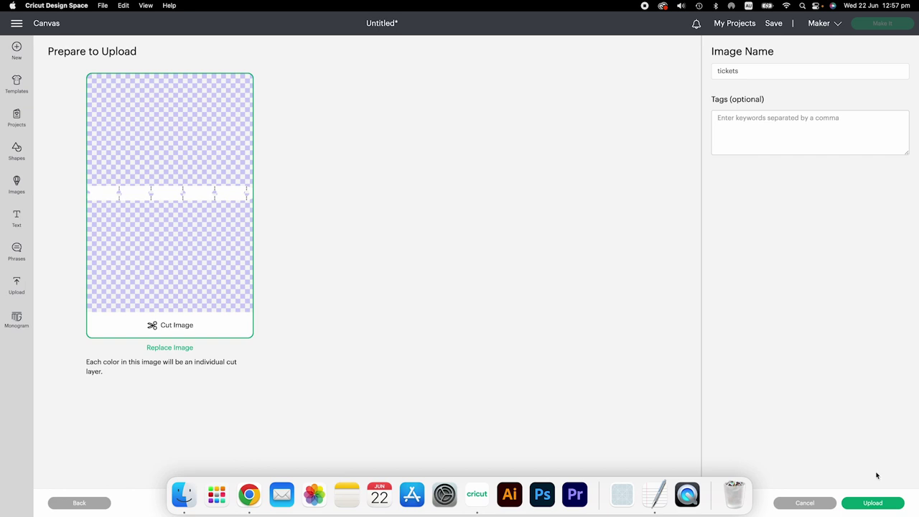
Step: Finish uploading the tickets cut image, start another image upload and choose the file tickets_print.png
click(876, 503)
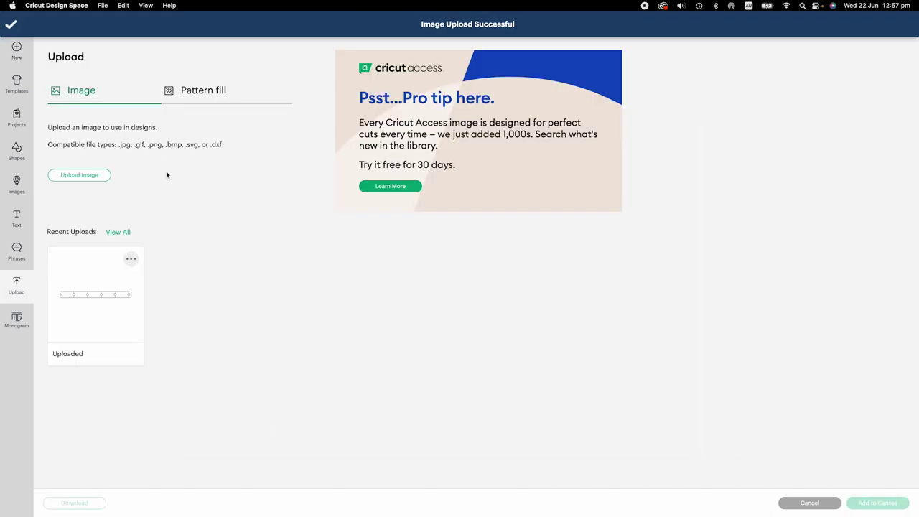
click(101, 176)
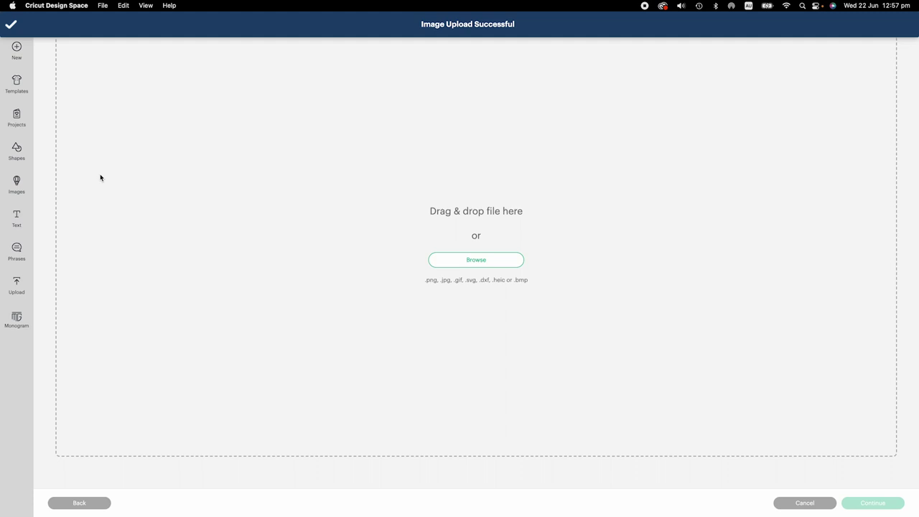
click(441, 262)
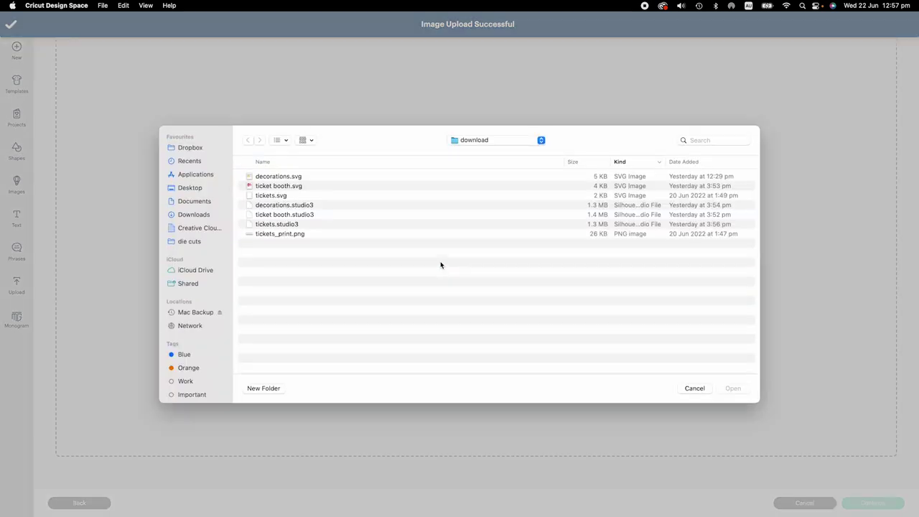
click(291, 237)
click(732, 388)
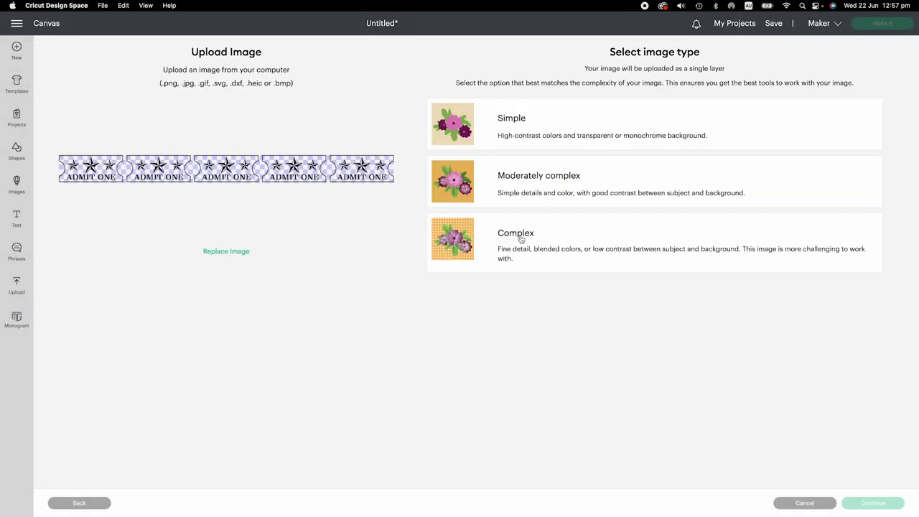
Step: Upload tickets_print as a moderately complex image, without removing any background, using the Print Then Cut Image type
click(510, 201)
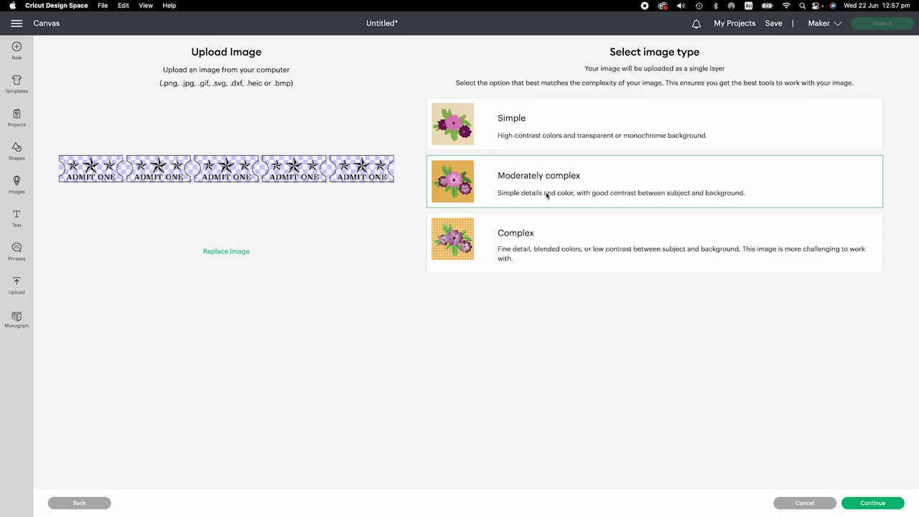
click(873, 503)
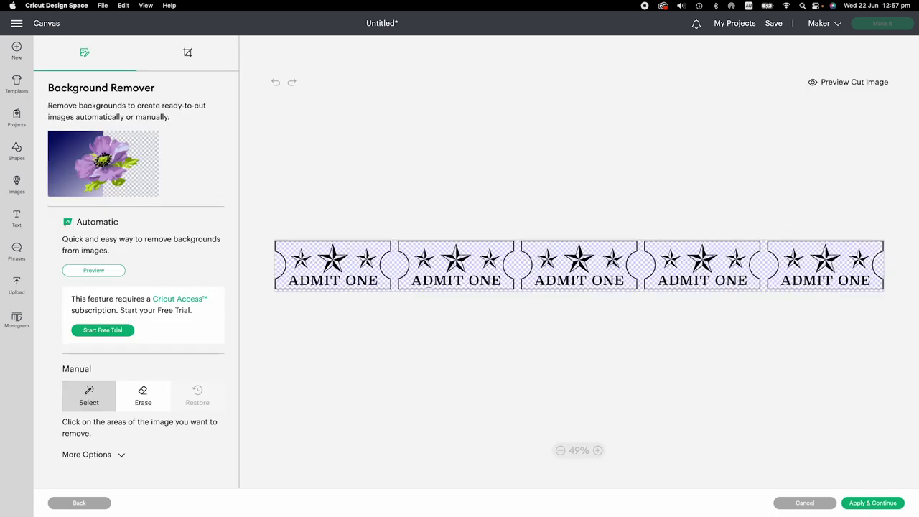
click(874, 504)
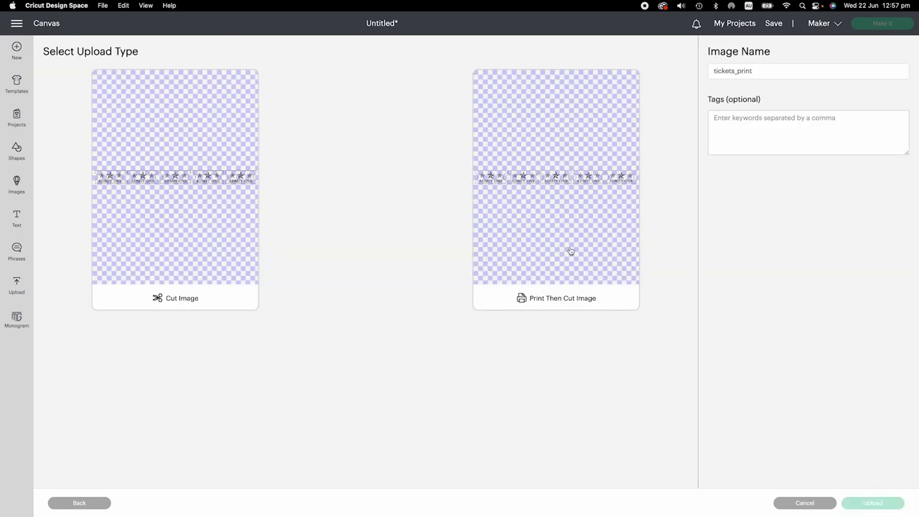
click(548, 236)
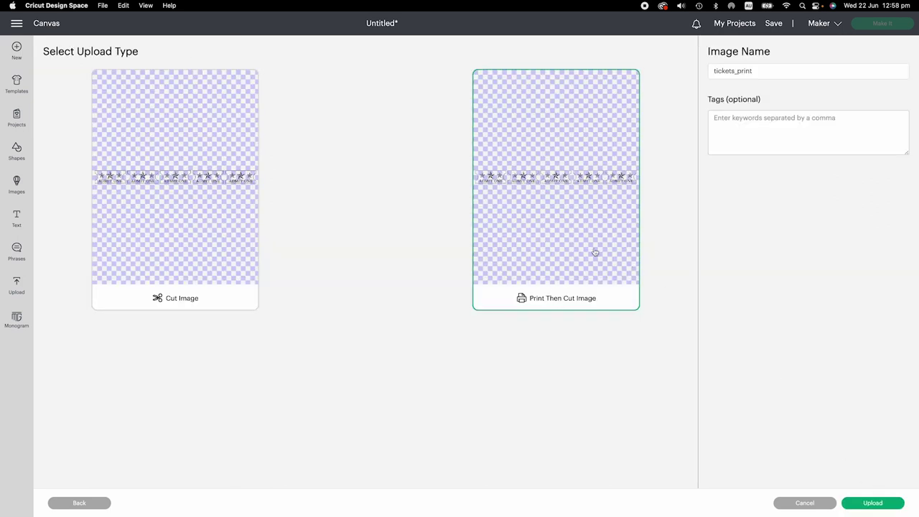
click(865, 504)
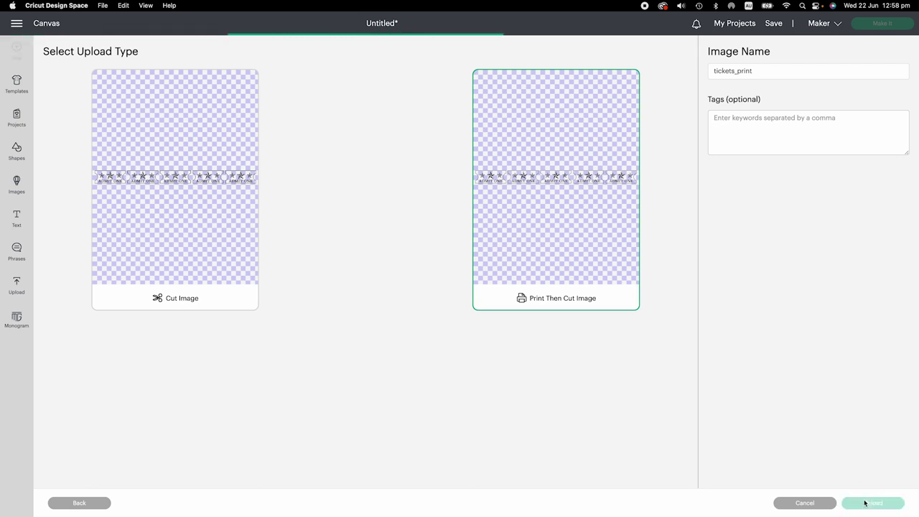
Step: Add both uploaded images, the printed ticket artwork and the ticket cut file, to the canvas
click(79, 301)
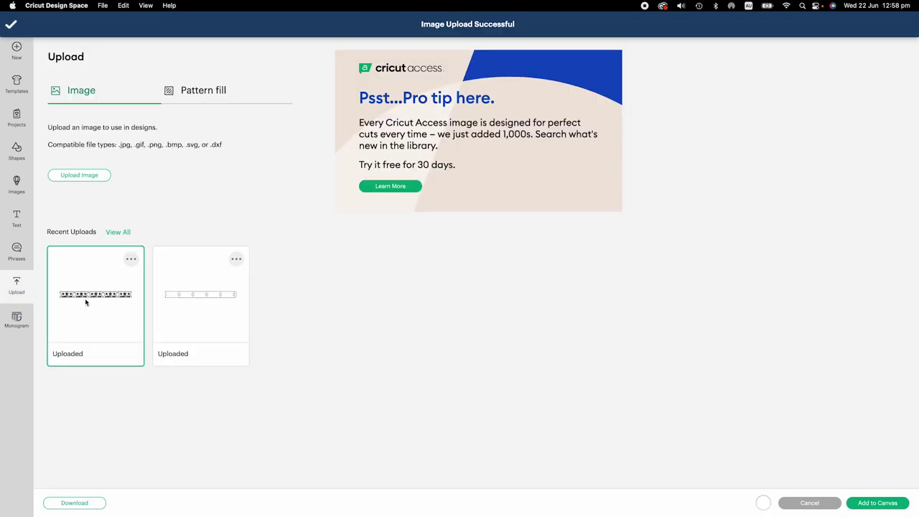
click(191, 311)
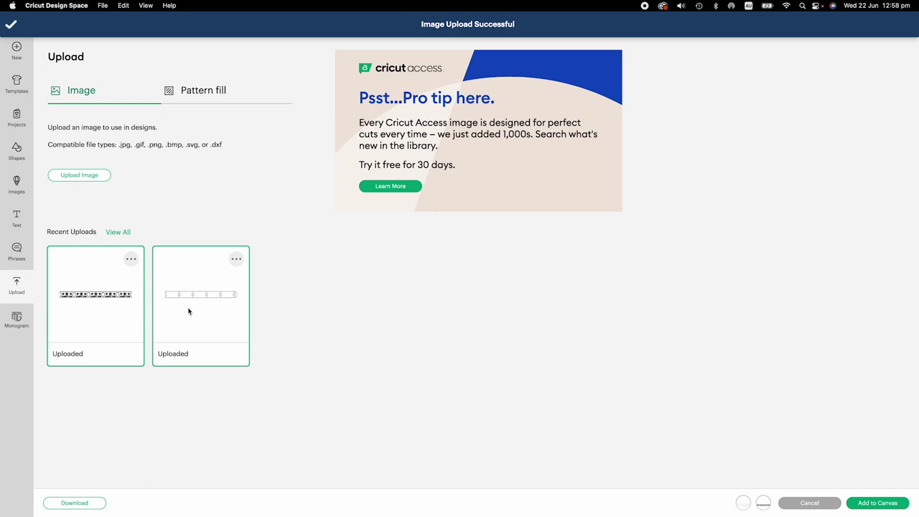
click(874, 503)
Step: Move the printed ticket artwork below the ticket cut strip and set its width to 8.638 inches
click(318, 197)
drag(344, 146, 345, 201)
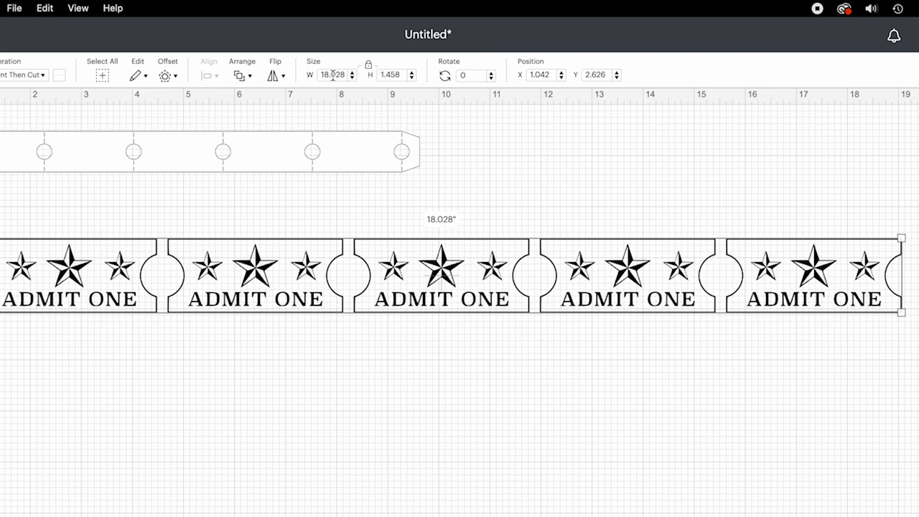
double_click(333, 75)
text(8.638)
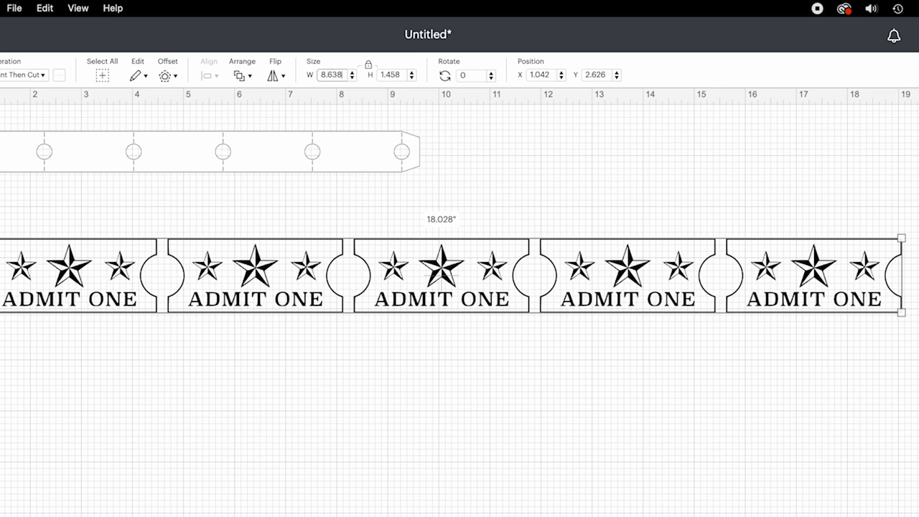
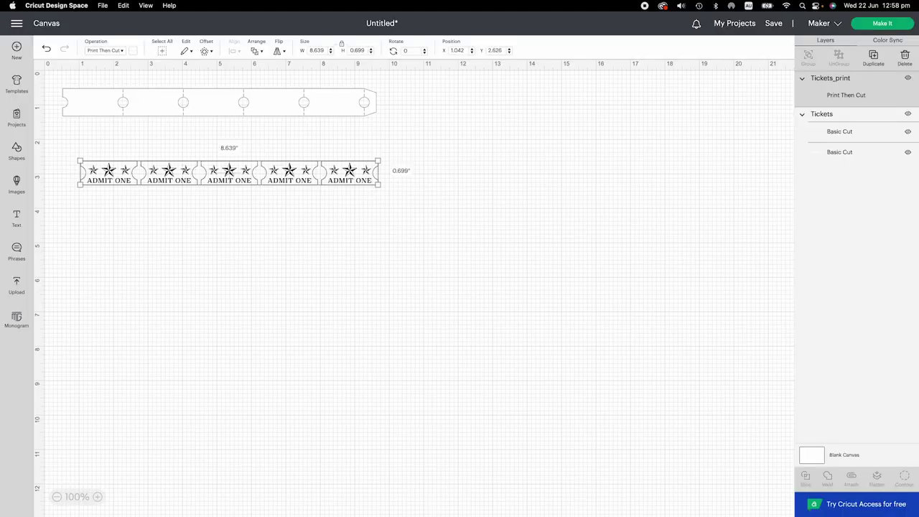
Step: Reposition the two ticket images and place the printed artwork over the ticket cut strip
drag(288, 172, 296, 192)
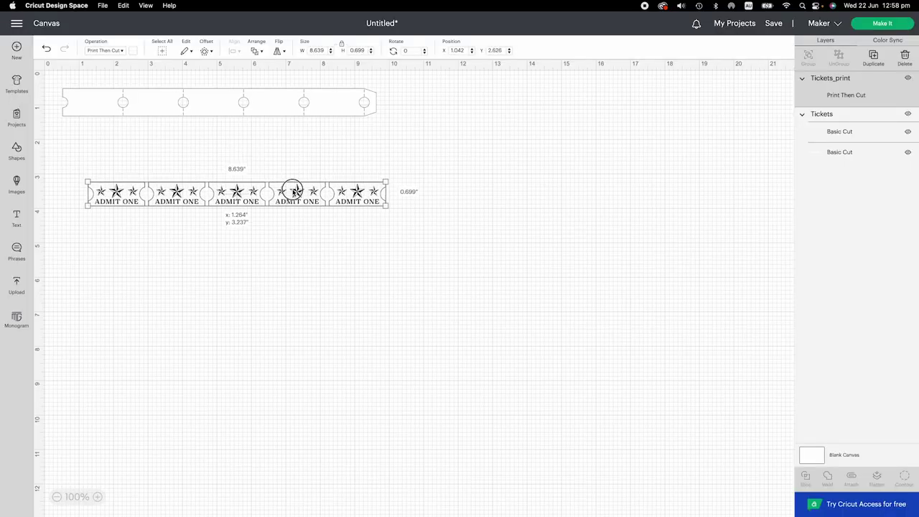
drag(269, 110, 305, 160)
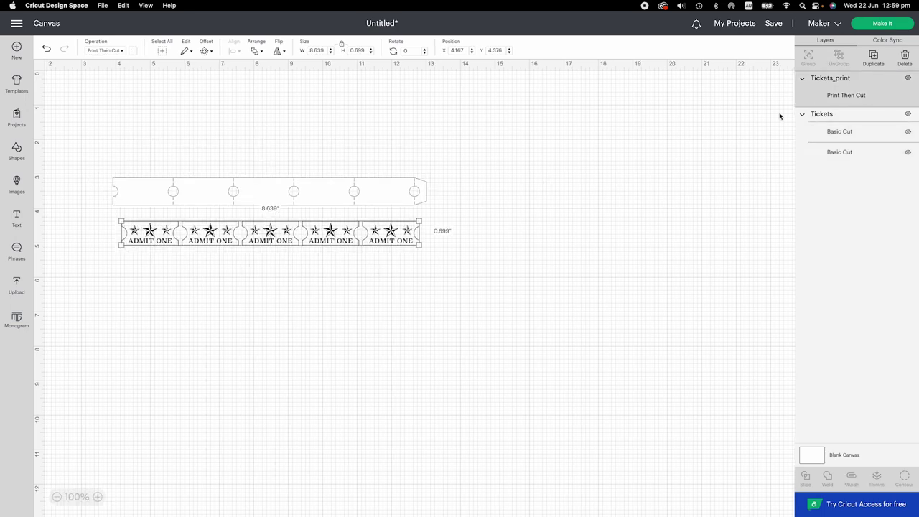
drag(389, 230, 380, 189)
Step: Select the printed artwork and the cut strip together and center them vertically on each other
drag(220, 139, 293, 219)
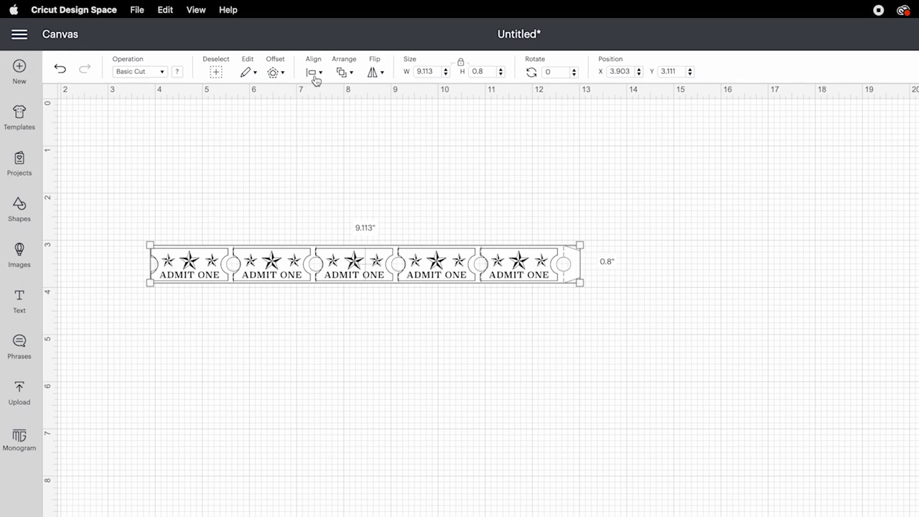
click(316, 74)
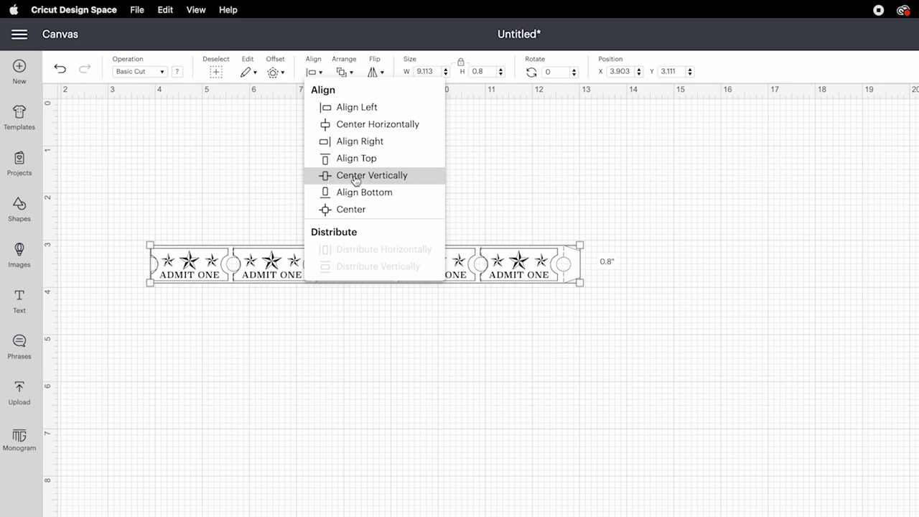
click(354, 176)
click(262, 130)
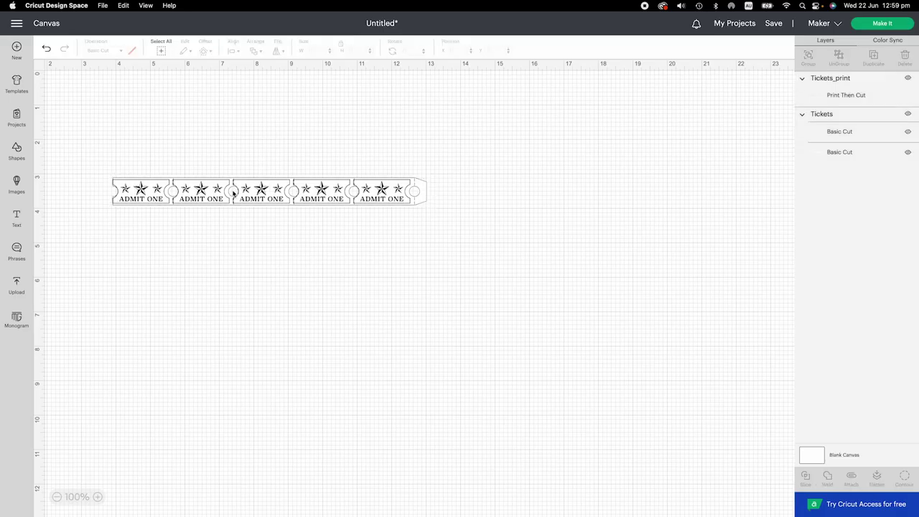
Step: Nudge the printed ticket artwork right to X 3.973 so the tickets sit between the perforation lines
click(392, 200)
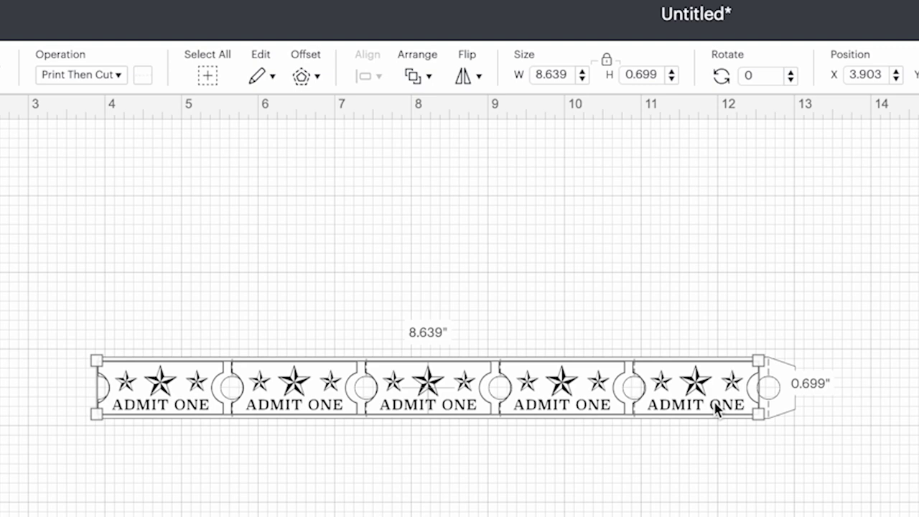
key(Right)
key(Right)
key(Right)
key(Right)
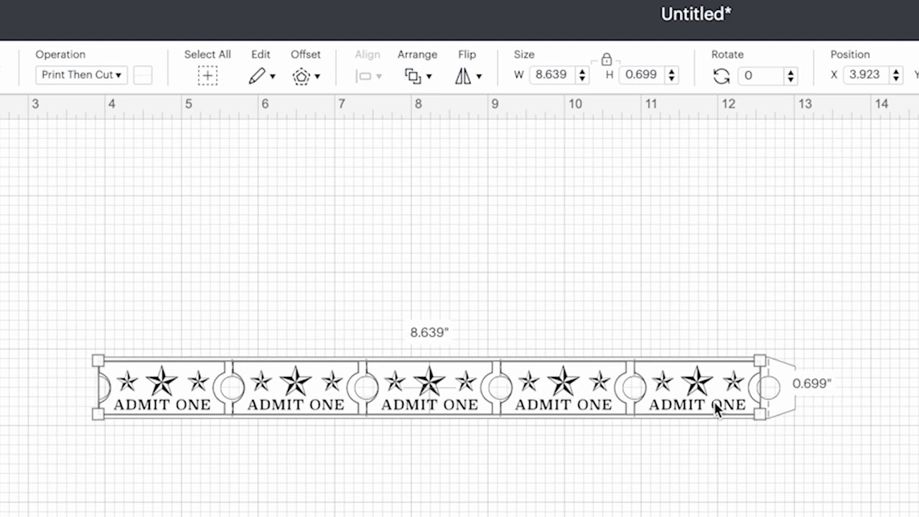
key(Right)
key(Right)
key(Right)
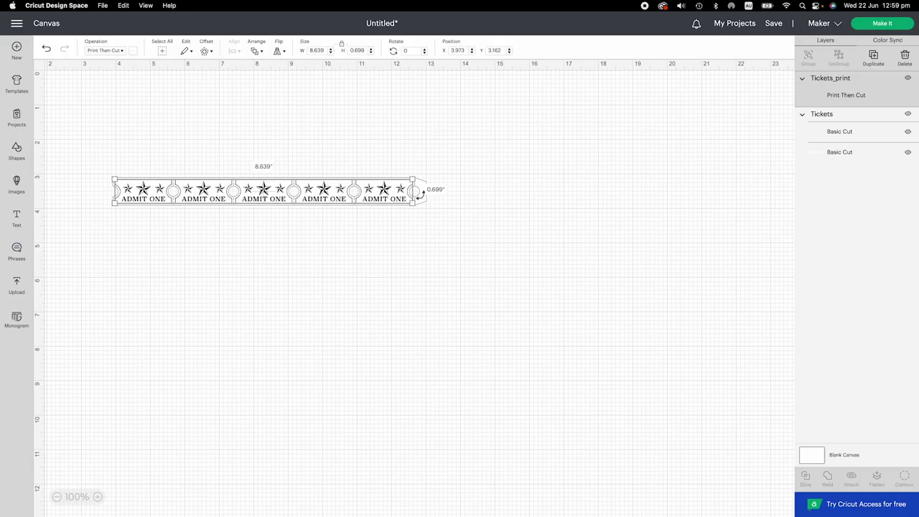
click(528, 203)
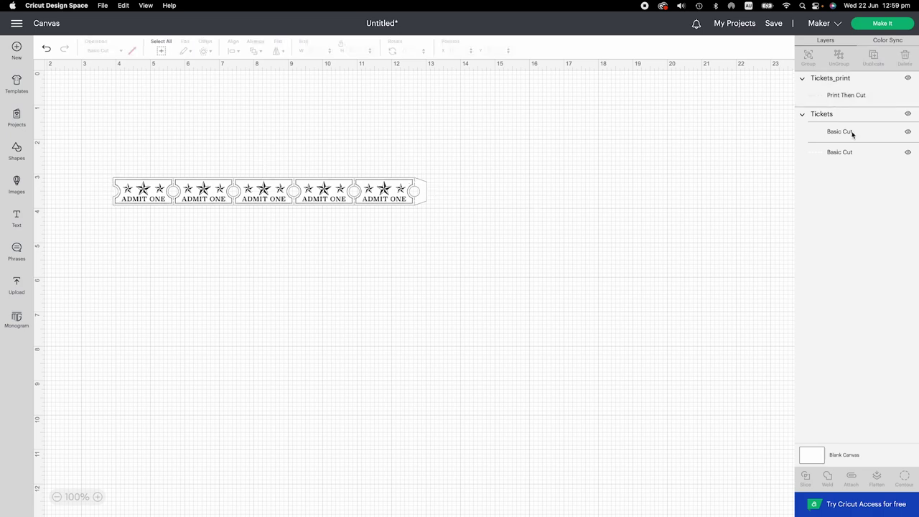
Step: Ungroup the Tickets cut file and move its dashed perforation layer above the Tickets_print layer
click(841, 95)
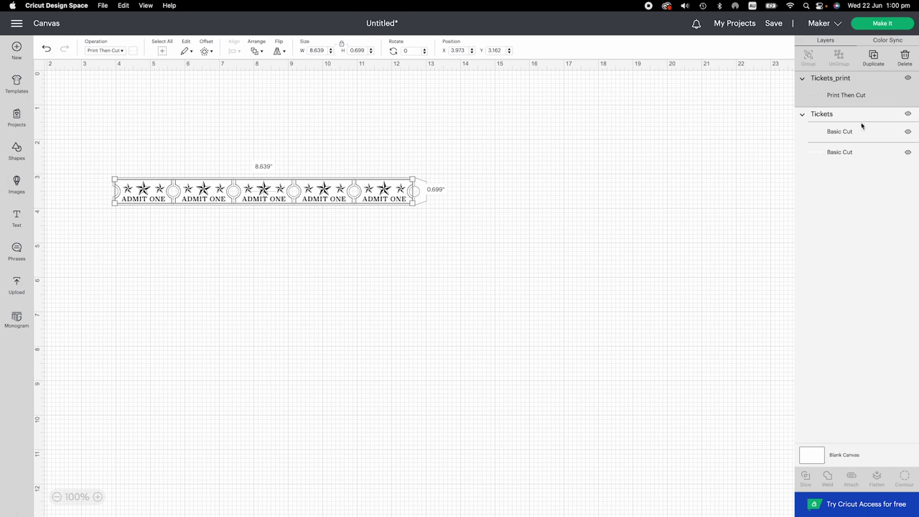
click(851, 118)
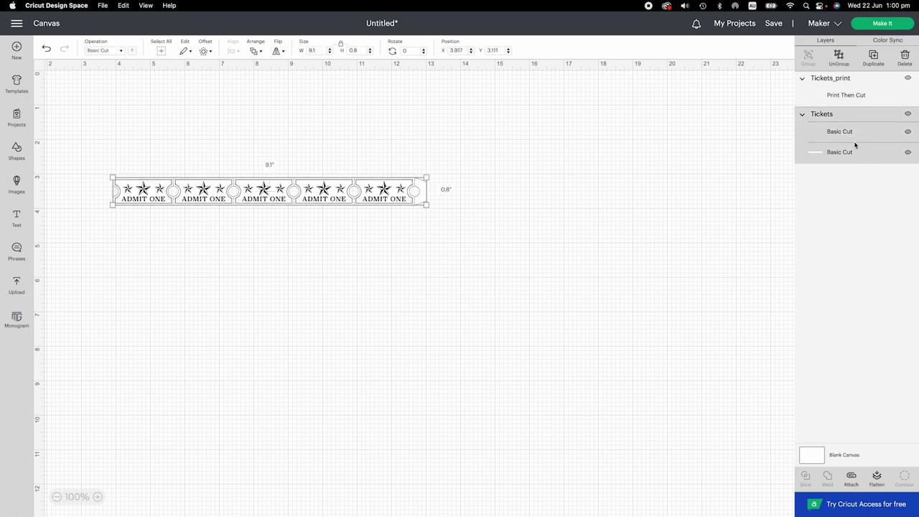
right_click(421, 192)
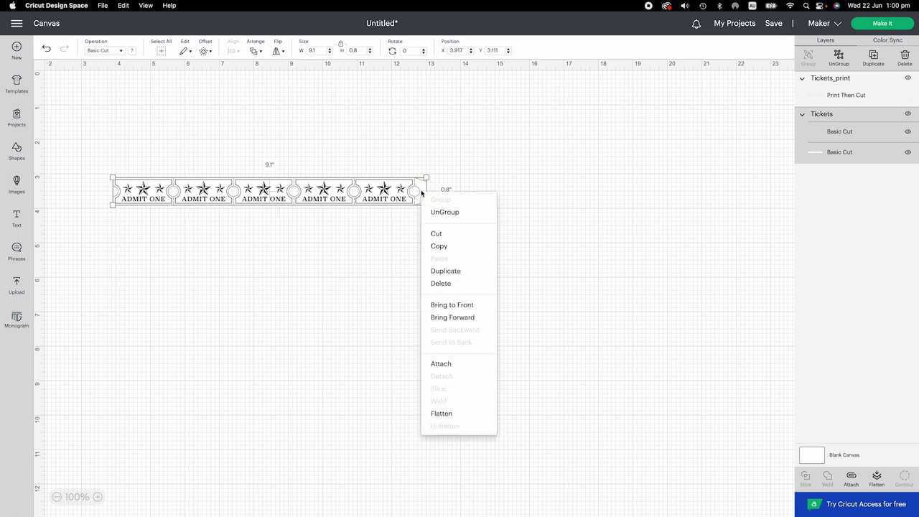
click(433, 210)
click(874, 127)
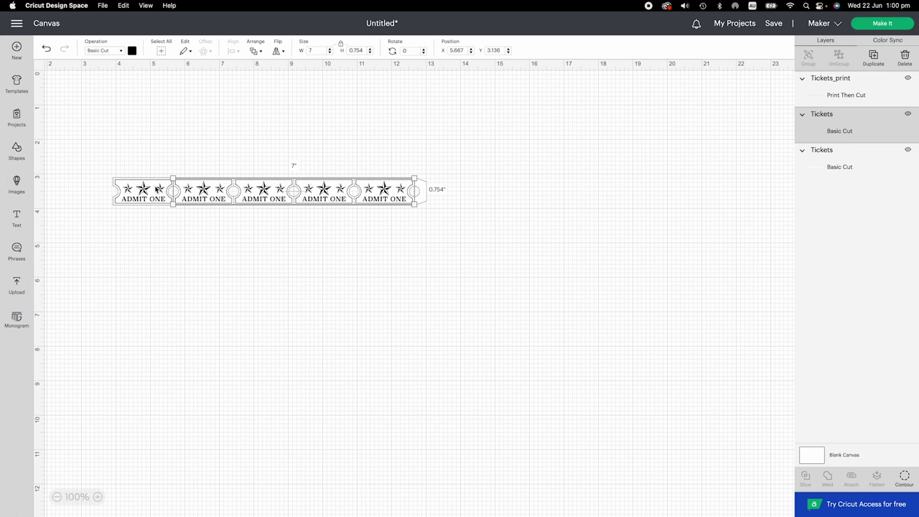
drag(839, 132, 840, 79)
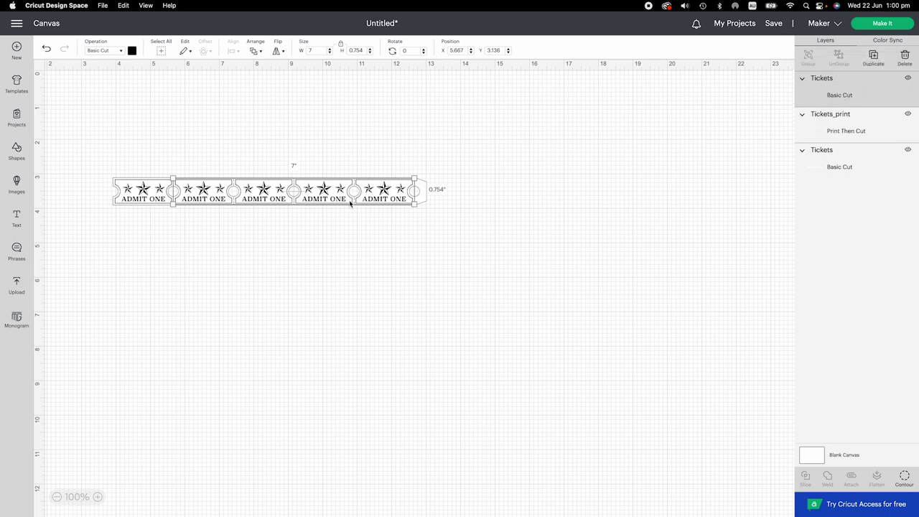
Step: Flatten the Tickets_print artwork together with the Tickets outline layer below it into one printable layer
click(845, 130)
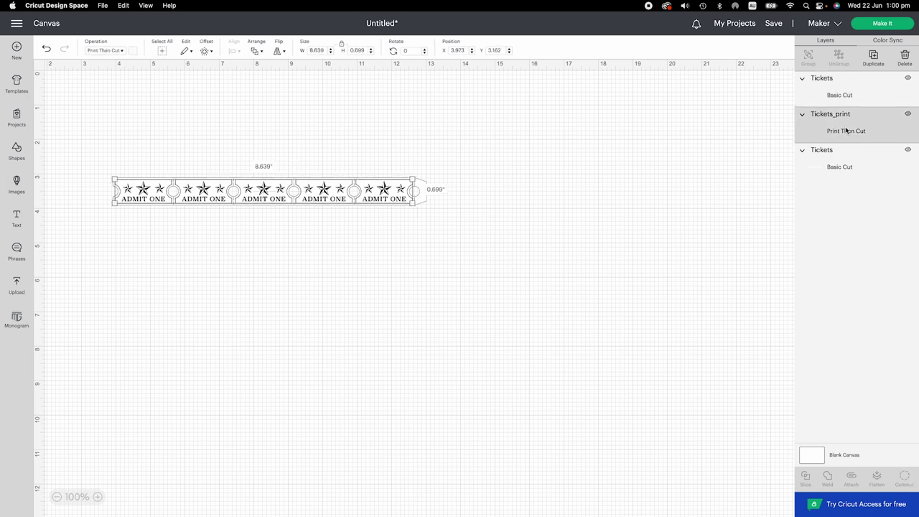
click(846, 168)
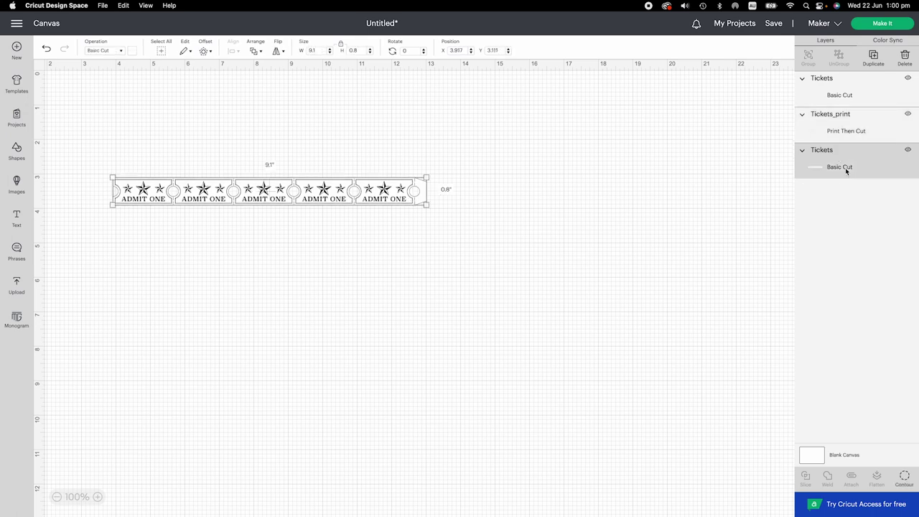
click(841, 131)
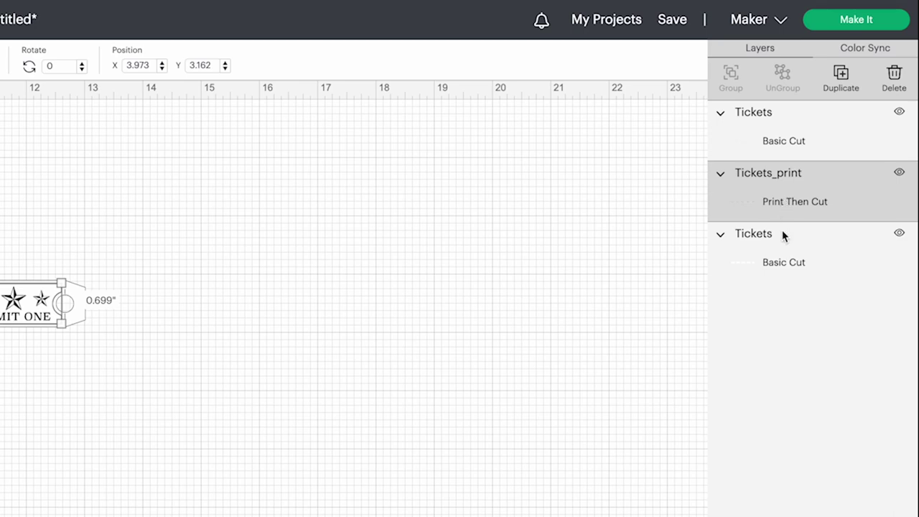
shift+click(780, 259)
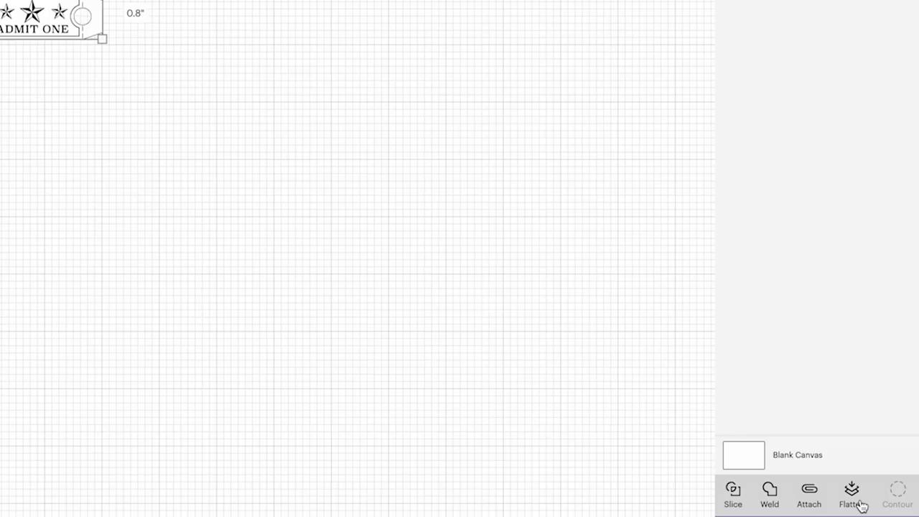
click(857, 500)
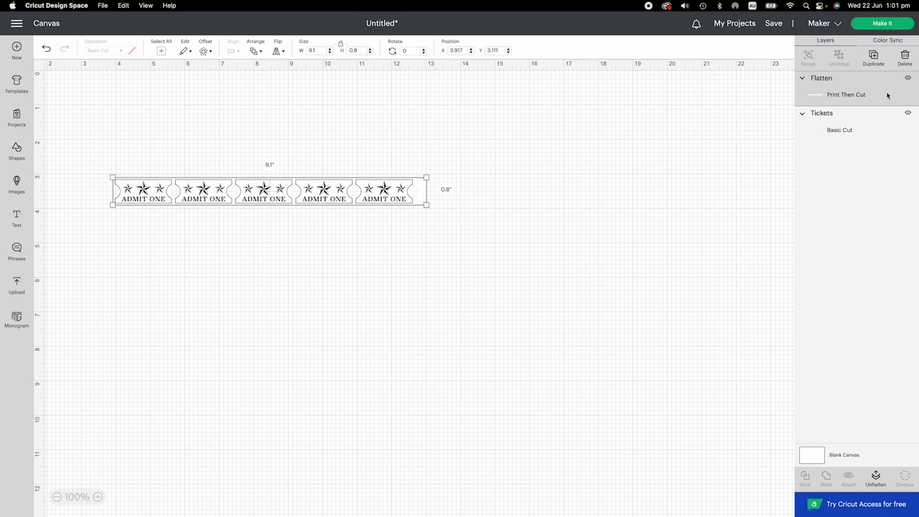
Step: Move the flattened ticket layer beneath the Tickets perforation layer in the layer order
drag(854, 92, 844, 138)
click(844, 87)
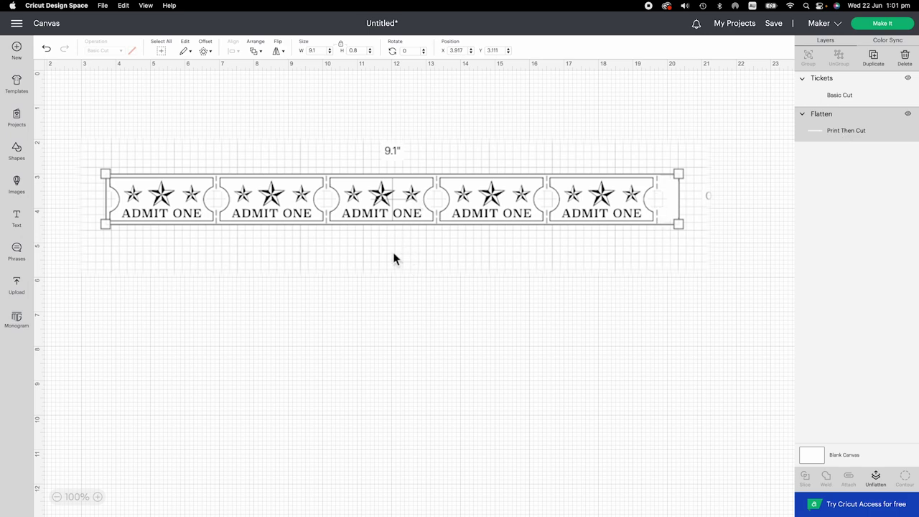
Step: Attach the perforation layer to the flattened ticket layer, and duplicate the attached strip, placing the copy just below the original
drag(316, 123, 471, 239)
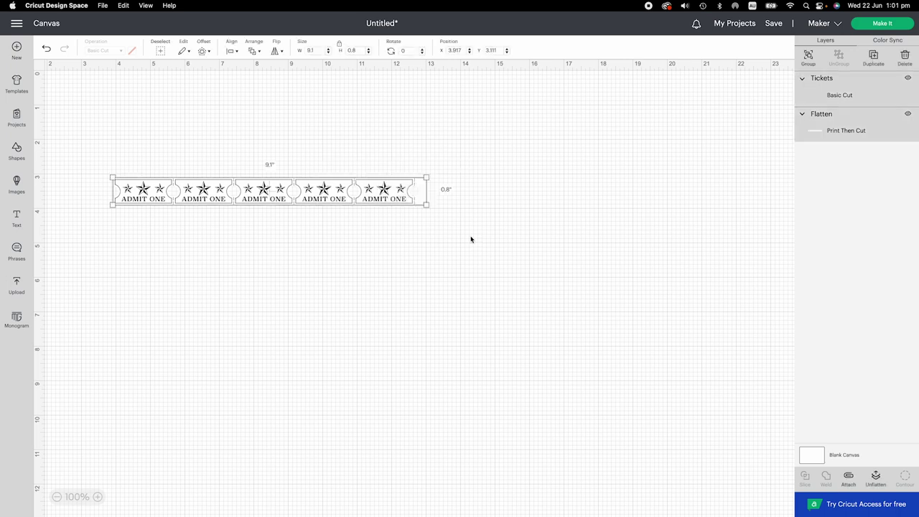
click(848, 477)
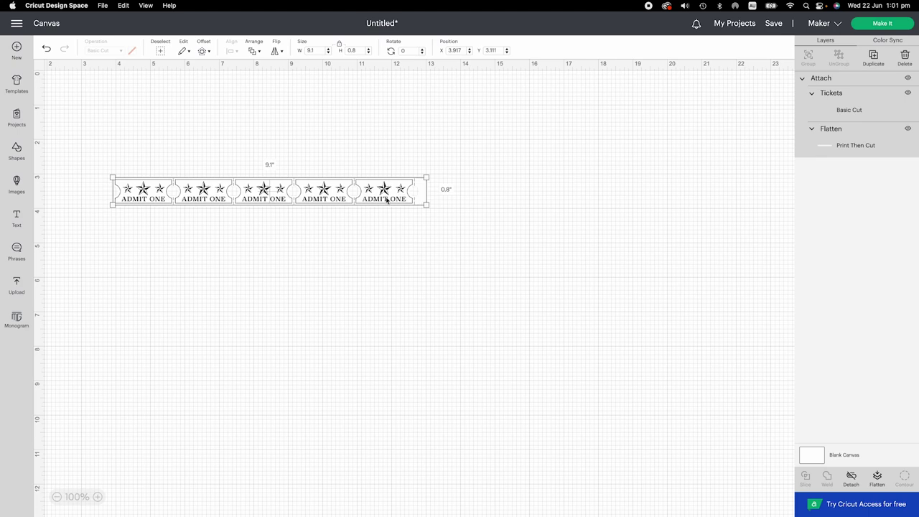
right_click(369, 192)
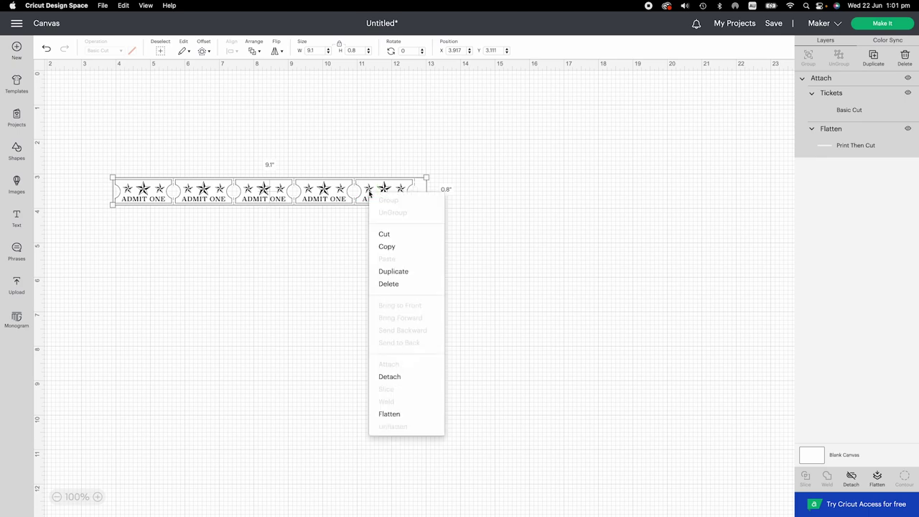
click(391, 270)
drag(341, 208, 260, 224)
Step: Duplicate both attached ticket strips together and place the copies below them to make a stack of four strips
right_click(260, 224)
key(Escape)
key(super+d)
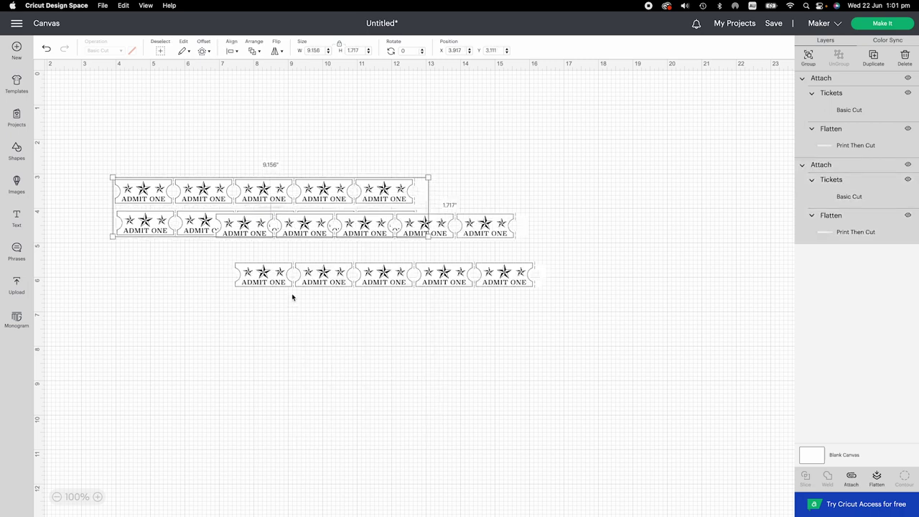
drag(359, 232, 269, 263)
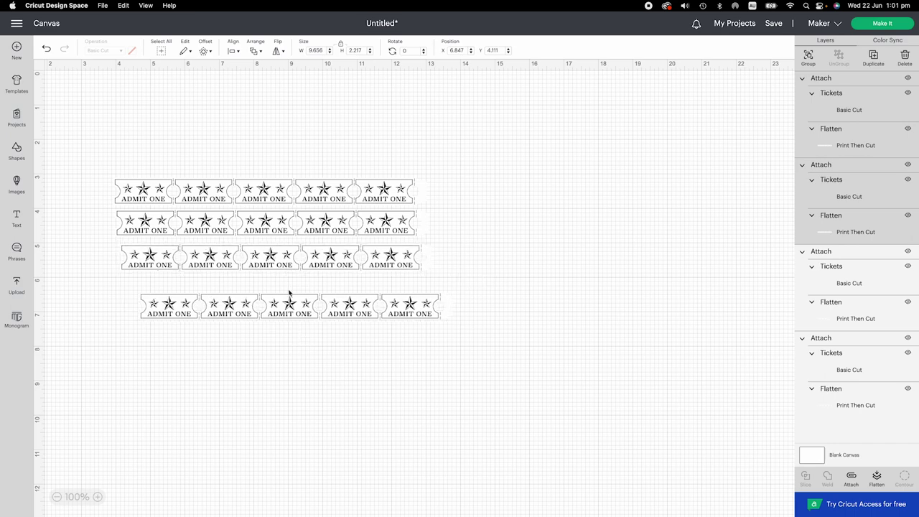
Step: Duplicate three of the ticket strips to make seven in total, and continue past the mat preview with 8.5 in x 11 in material
click(369, 351)
drag(376, 350, 172, 217)
right_click(204, 220)
click(239, 299)
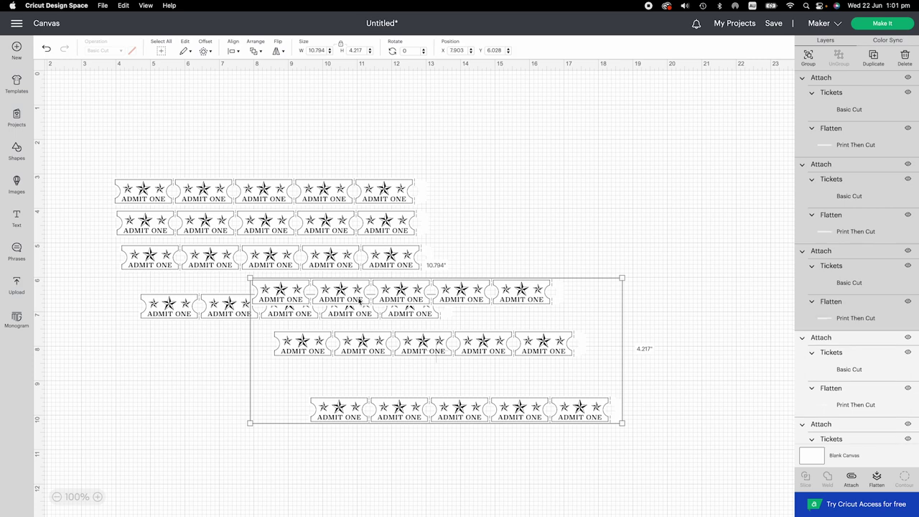
click(532, 191)
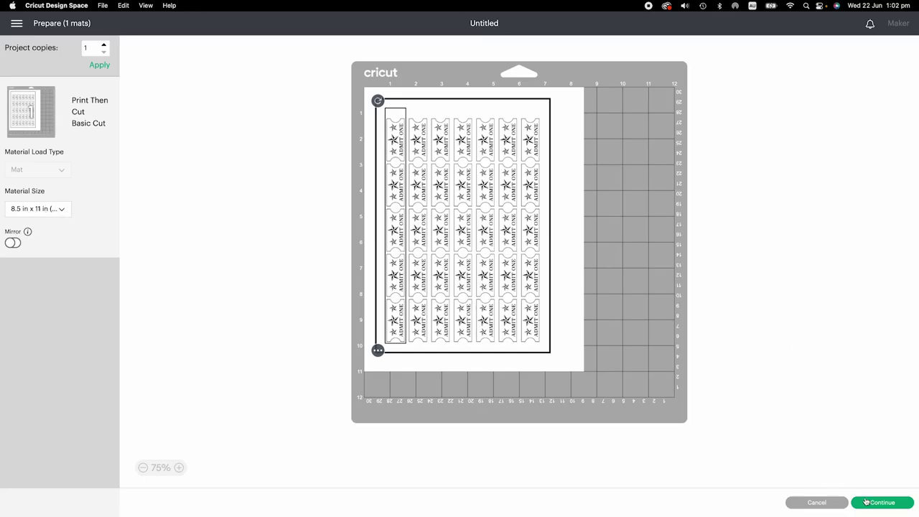
click(882, 503)
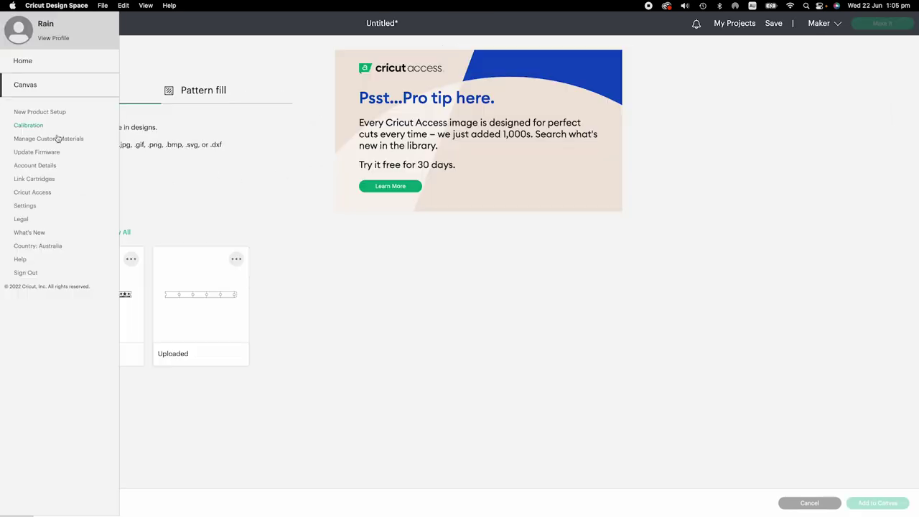
Step: View the Machine Calibration options, including Print Then Cut, and close them without starting a calibration
click(174, 178)
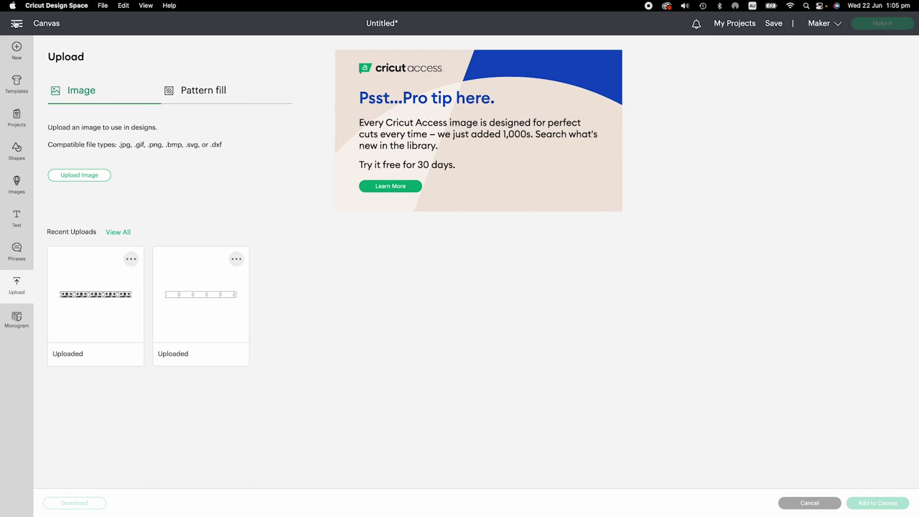
click(17, 23)
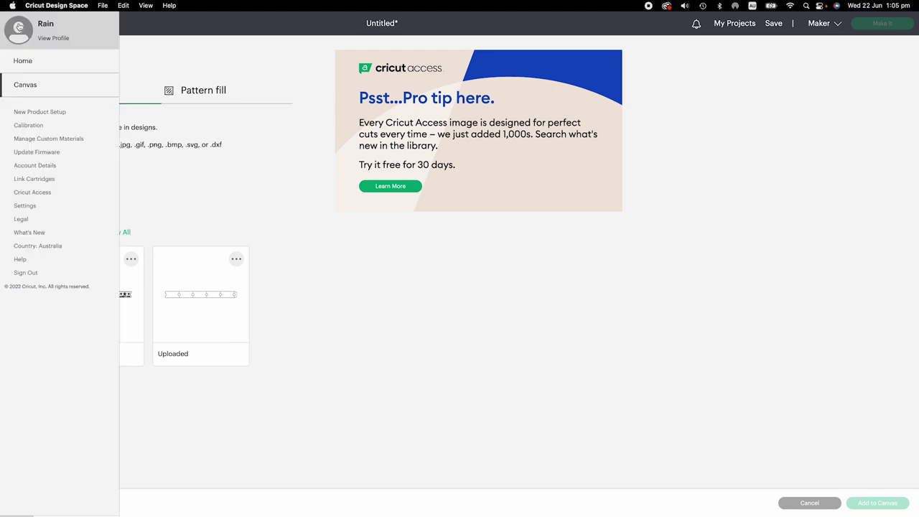
click(29, 126)
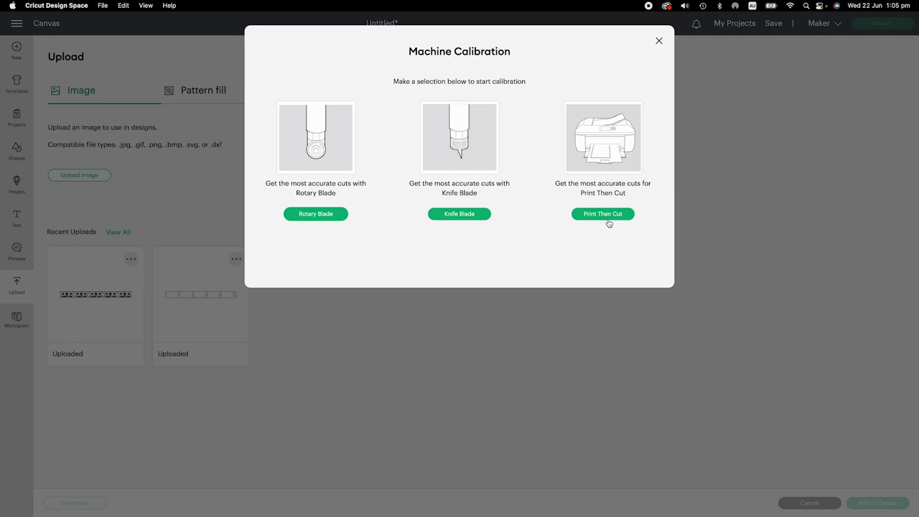
click(660, 40)
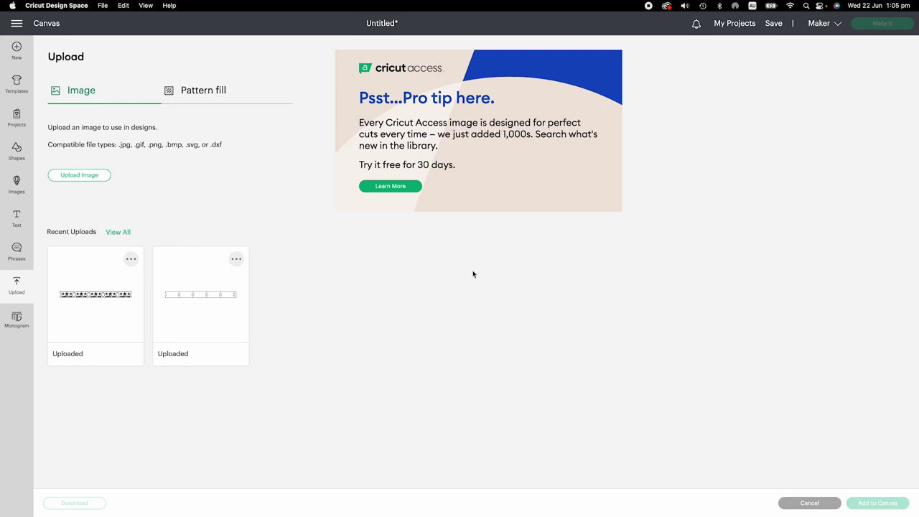
Step: Add the uploaded ticket outline cut file from the recent uploads to the canvas
click(204, 312)
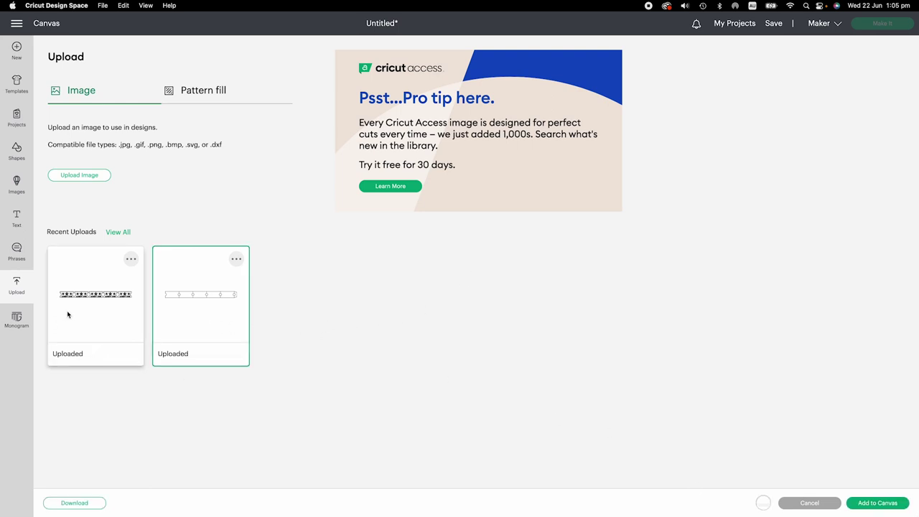
click(883, 502)
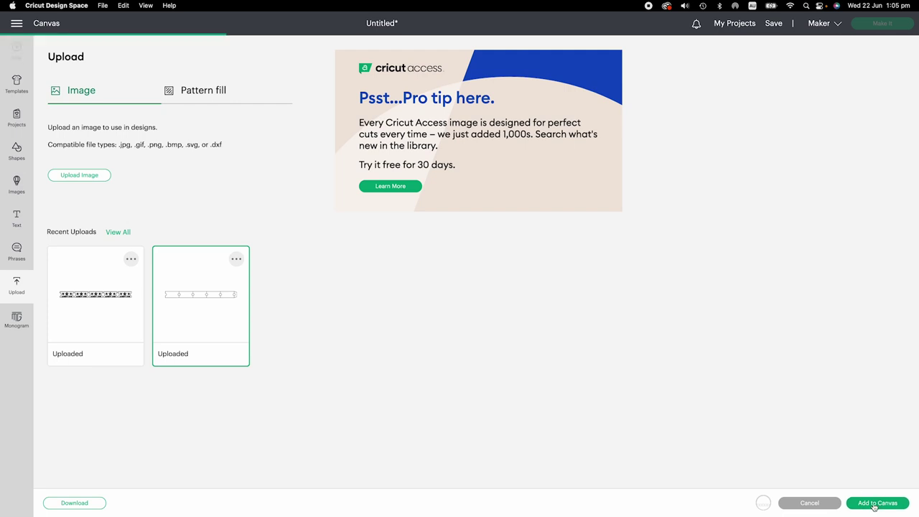